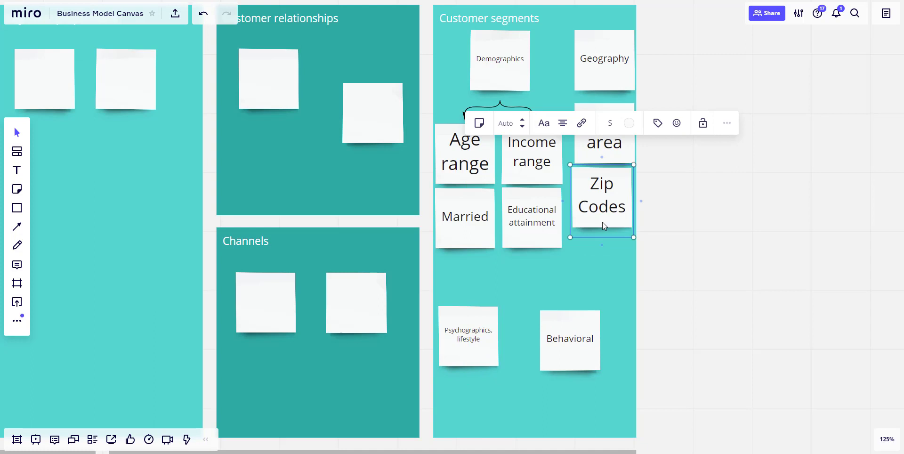
Step: Duplicate the Zip Codes sticky note, place the copy directly beneath it, and change its text to "Radius"
key(ctrl+d)
drag(675, 219, 598, 281)
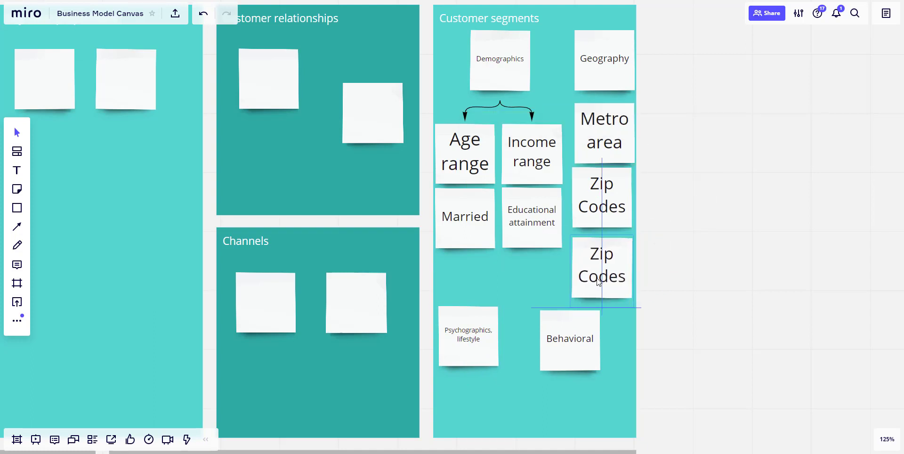
double_click(598, 277)
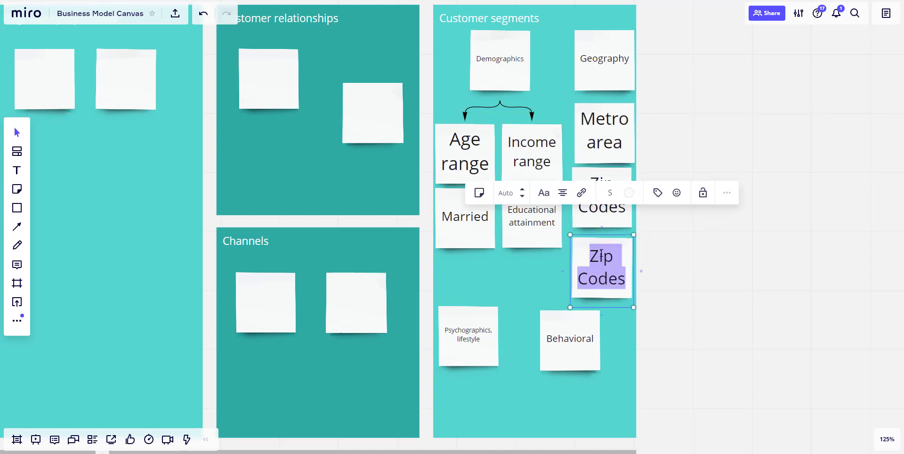
text(Radis)
key(BackSpace)
text(us)
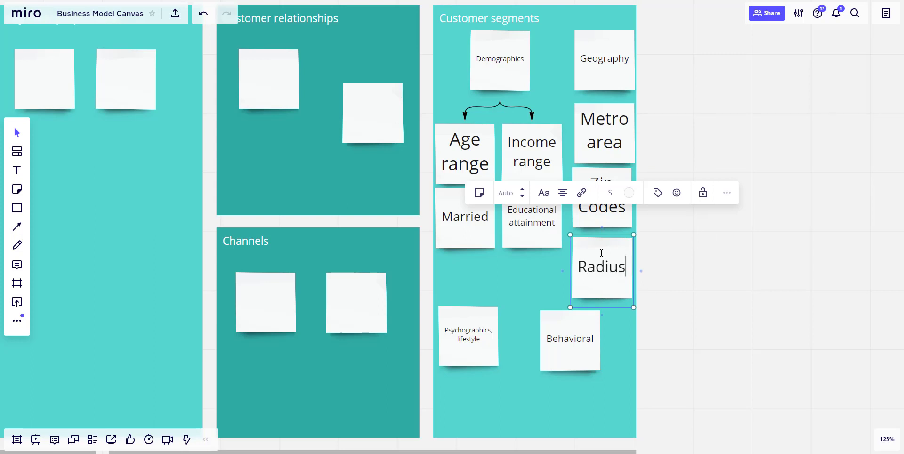
click(558, 259)
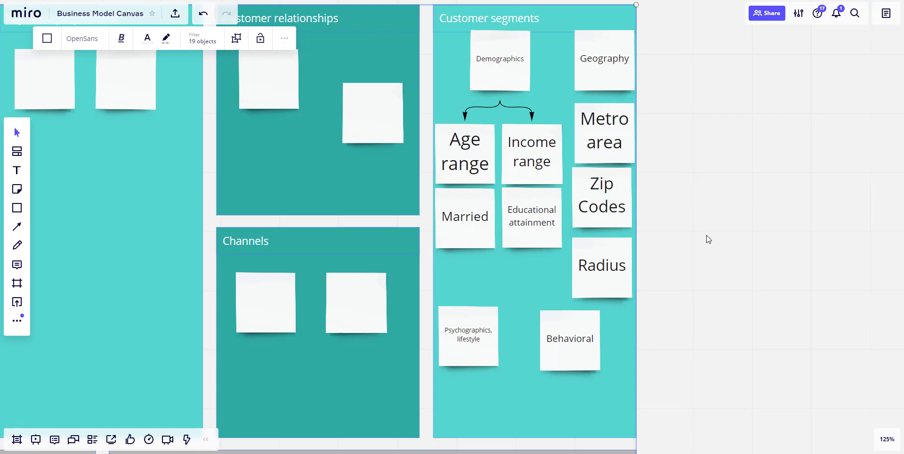
Step: Move the Behavioral note up beneath Radius and centre the Psychographics, lifestyle note below the demographics notes
drag(584, 316, 595, 308)
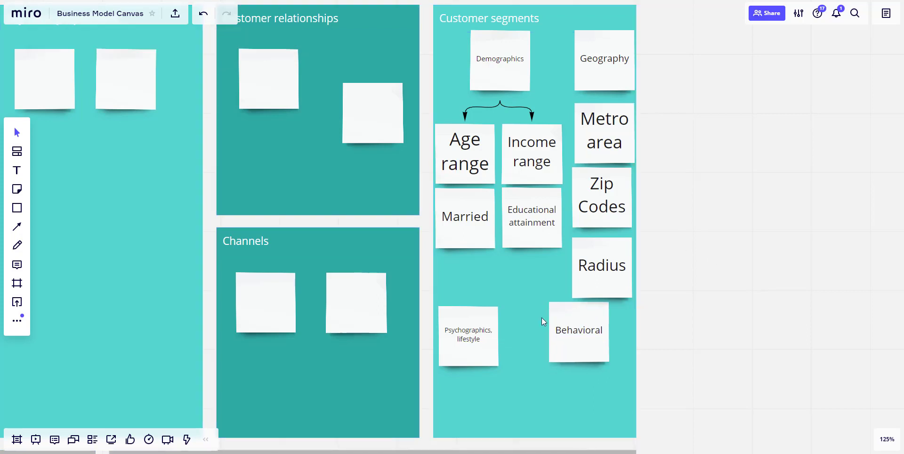
drag(484, 325, 489, 304)
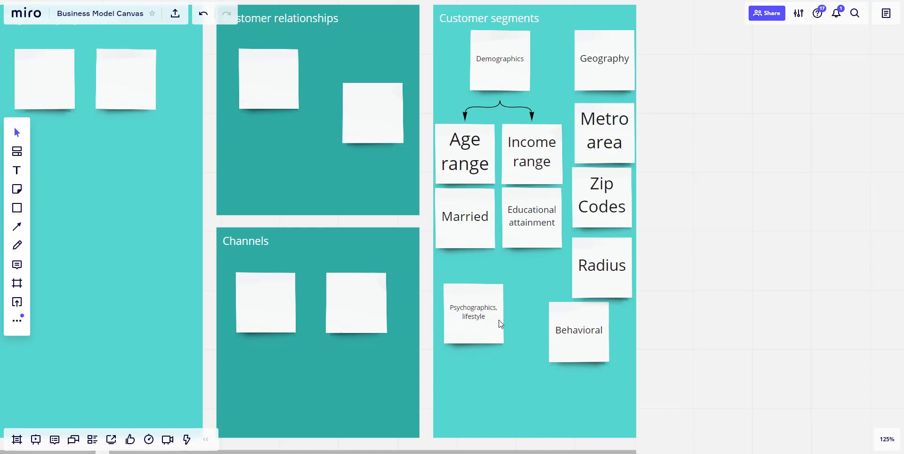
drag(499, 321, 525, 306)
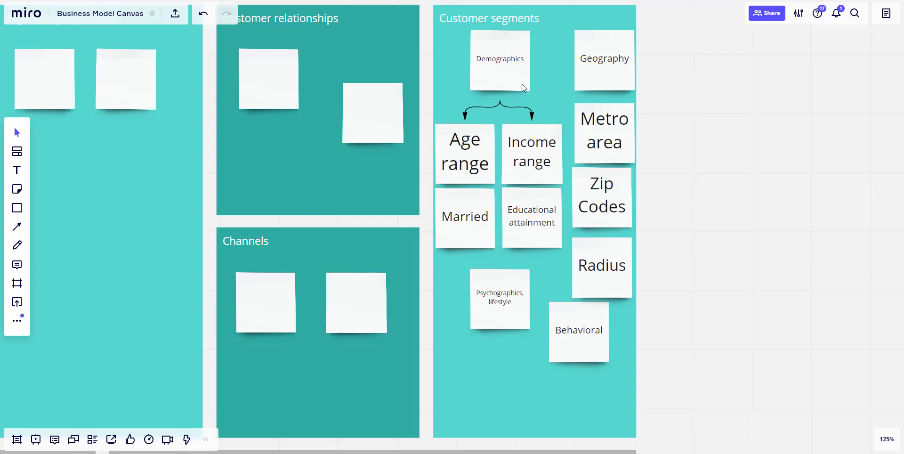
Step: Add a copy of the Psychographics, lifestyle note beneath it reading "Interests, opinions, beliefs, values, political views"
click(487, 310)
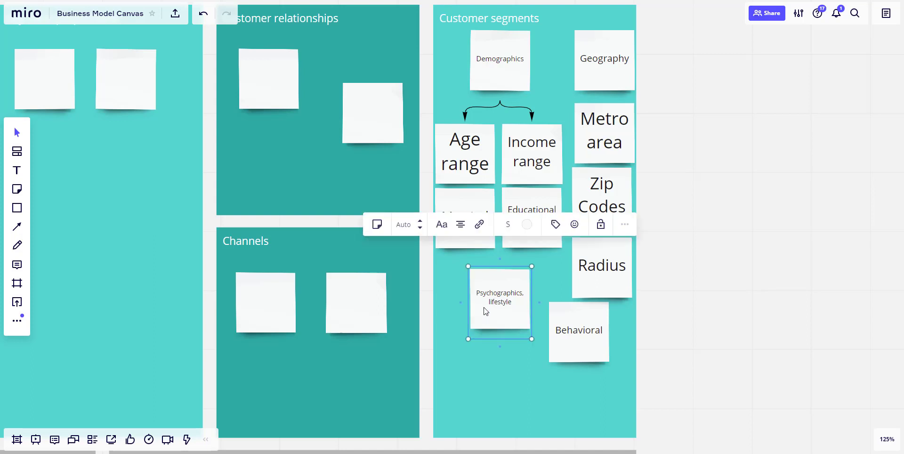
click(500, 346)
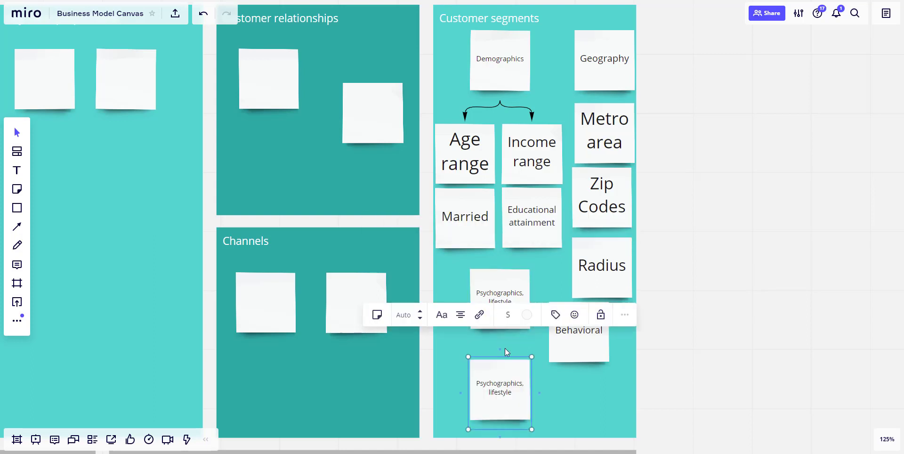
double_click(502, 392)
text(Interes)
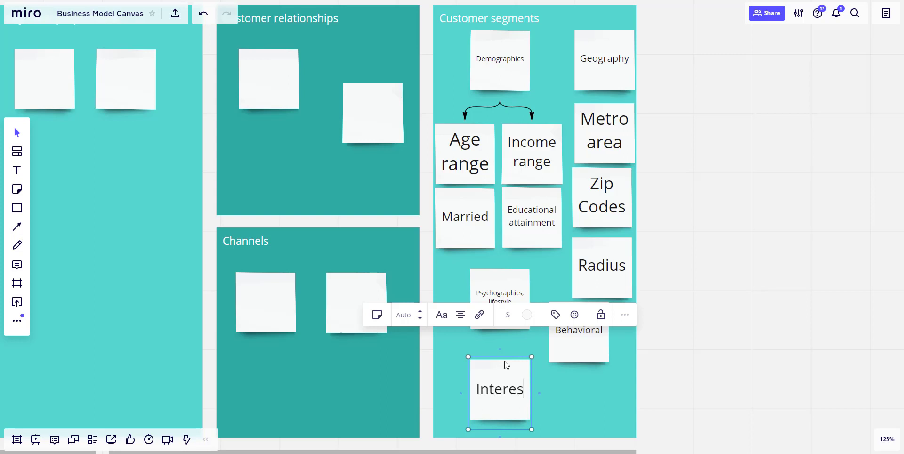
text(ts, o)
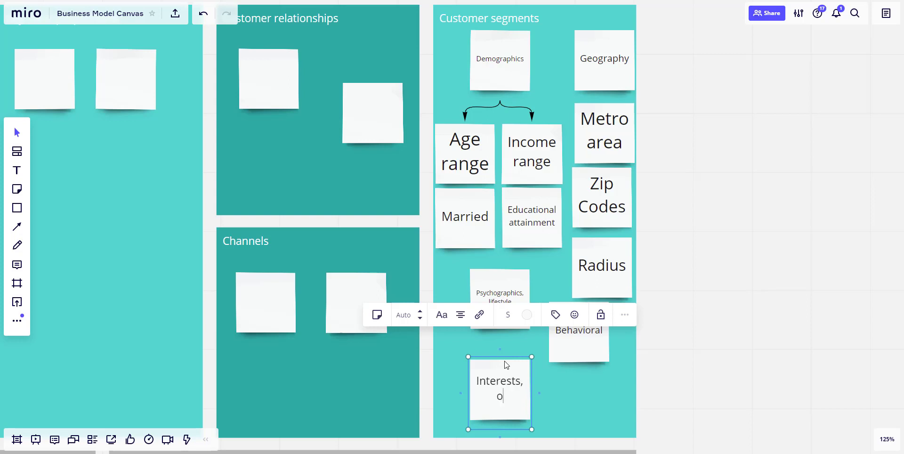
text(pinions, be)
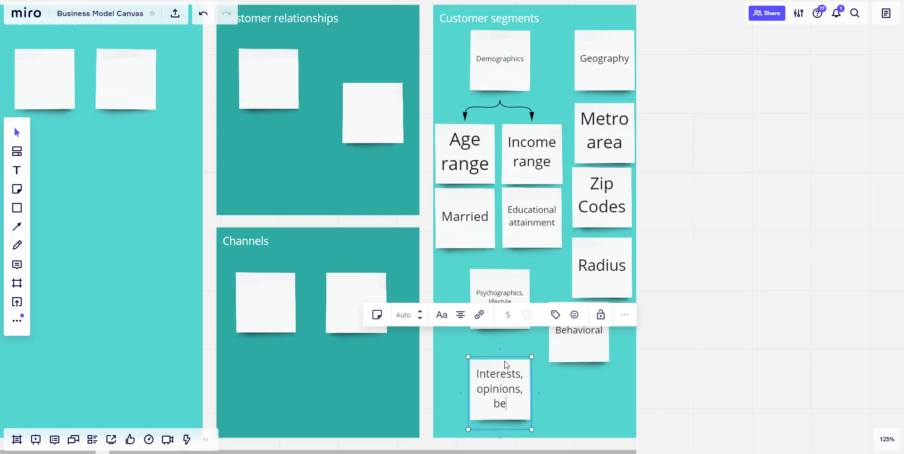
text(liefs)
key(BackSpace)
key(BackSpace)
text(s, values)
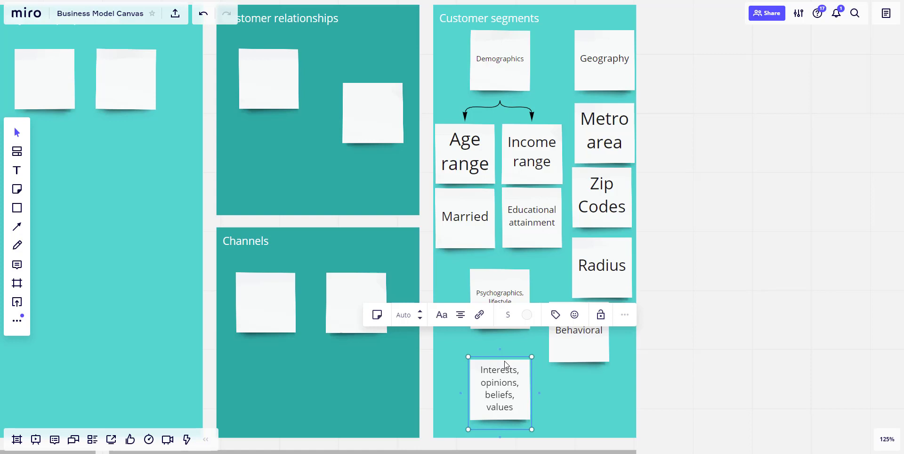
text(, politica)
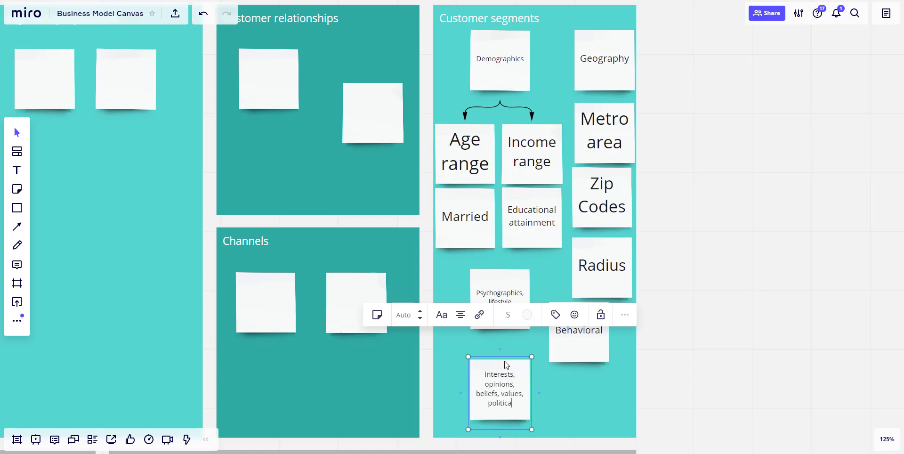
text(l views)
Step: Stack the Psychographics and interests notes at the lower left of Customer segments and align the Behavioral note just under Radius
drag(506, 364, 479, 349)
drag(480, 307, 458, 299)
drag(471, 351, 471, 338)
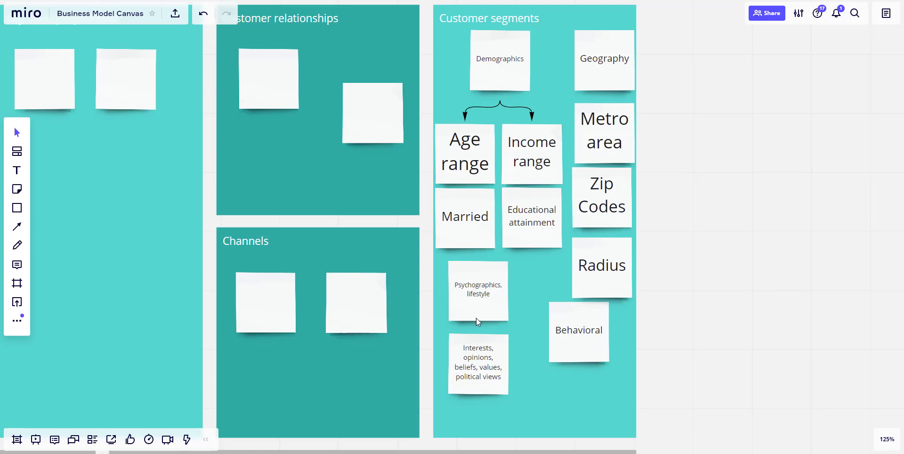
drag(498, 354, 498, 384)
drag(490, 307, 490, 341)
drag(586, 339, 596, 350)
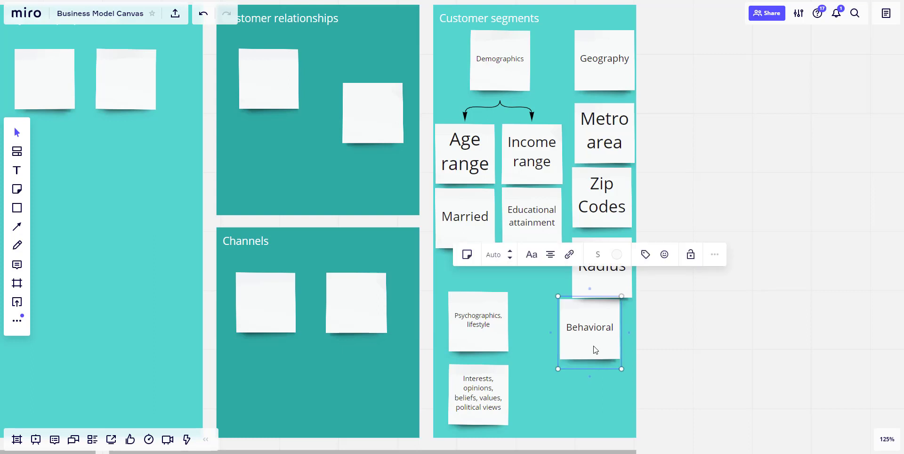
click(532, 332)
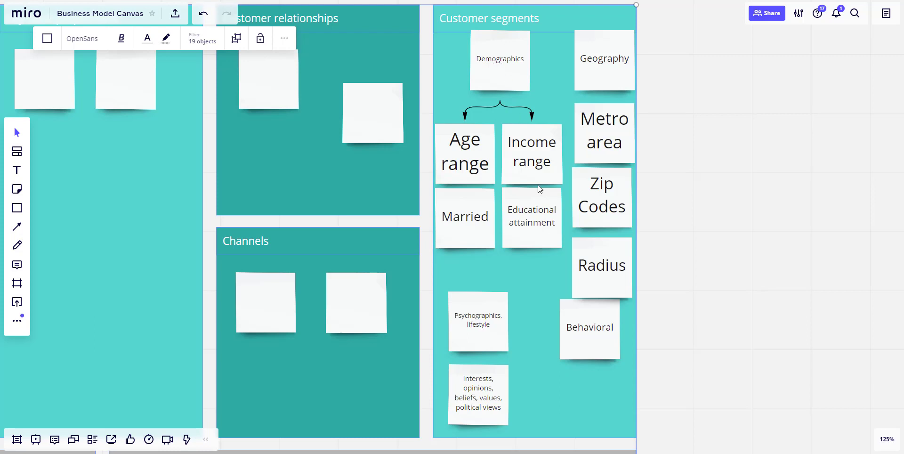
Step: Duplicate the Behavioral note, place the copy directly beneath it, and change its text to "What do they do?"
click(572, 314)
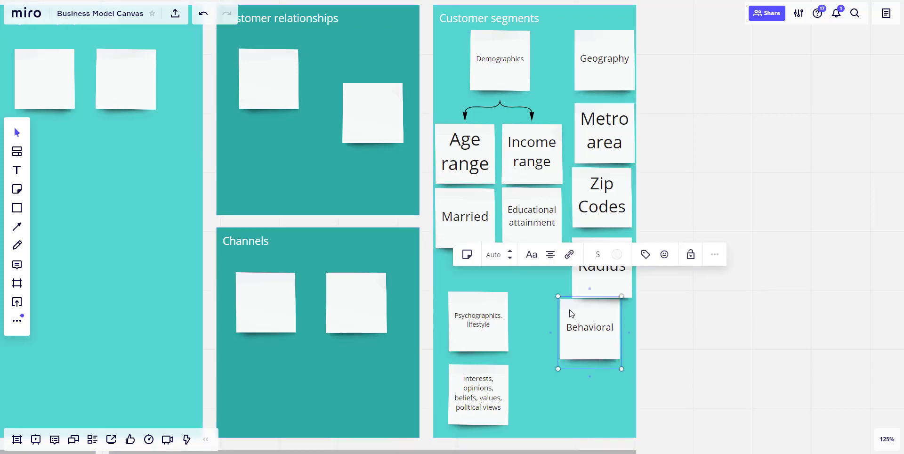
key(ctrl+d)
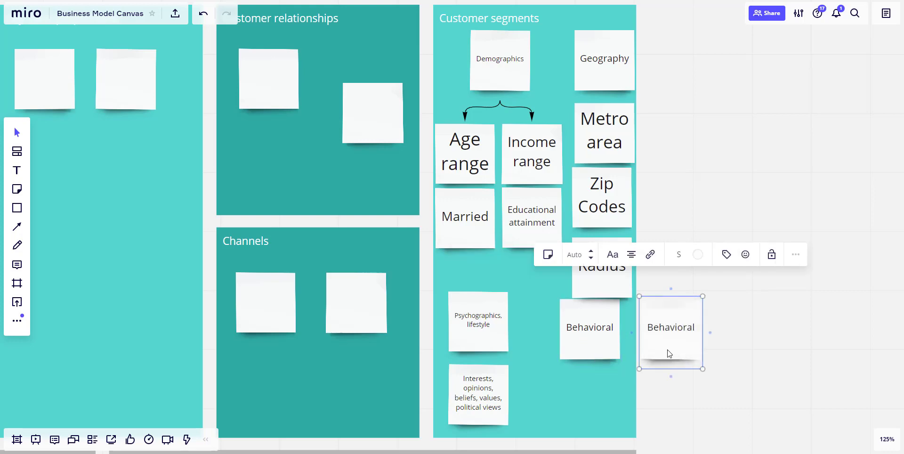
drag(669, 353, 593, 413)
double_click(589, 404)
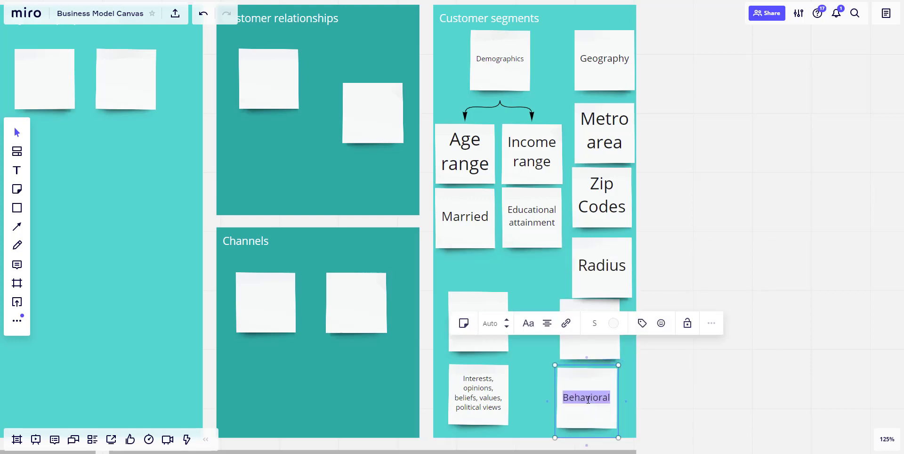
text(What d)
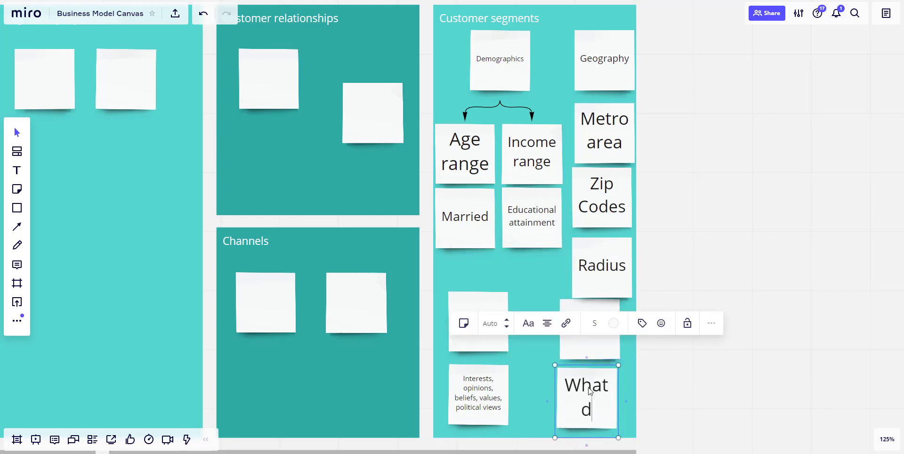
text(o they do?)
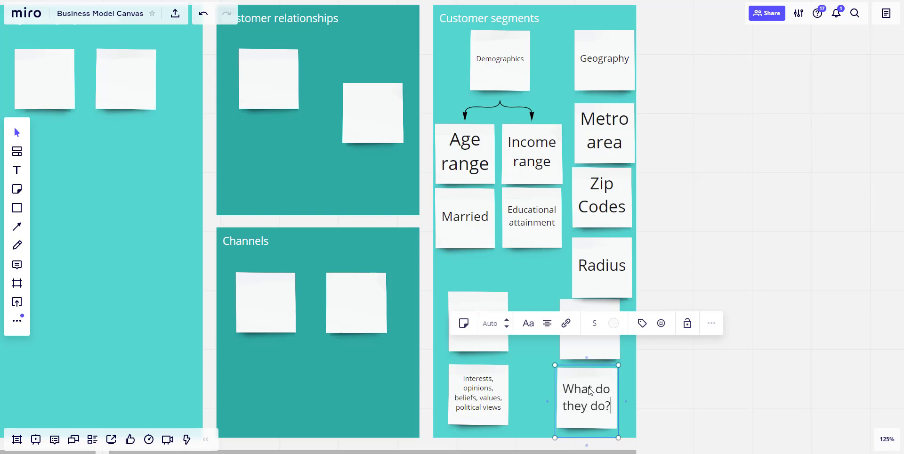